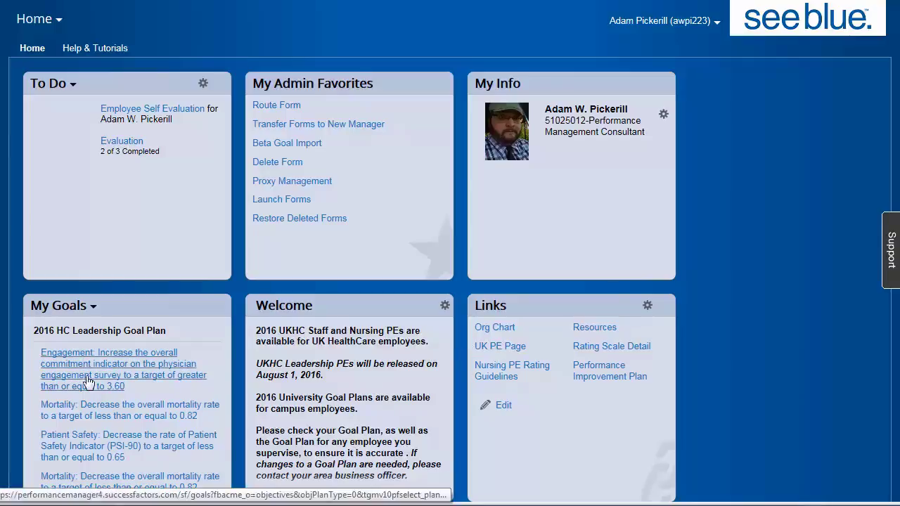
Step: Go to the Goals page and keep the 2016 HC Leadership Goal Plan selected as the plan shown
left_click(34, 20)
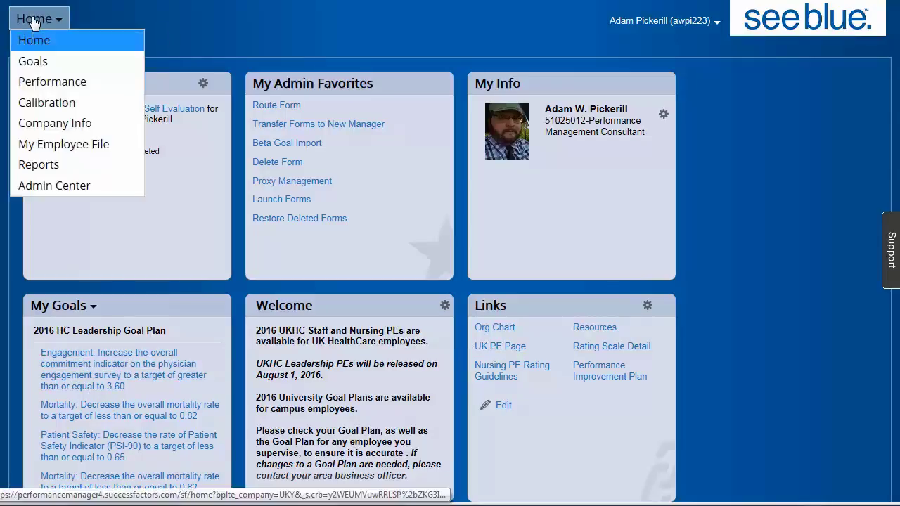
left_click(43, 63)
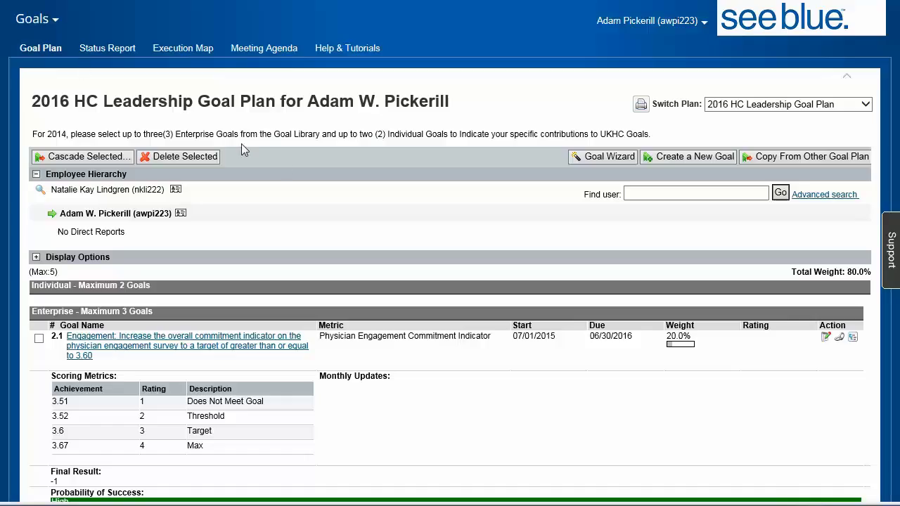
left_click(805, 109)
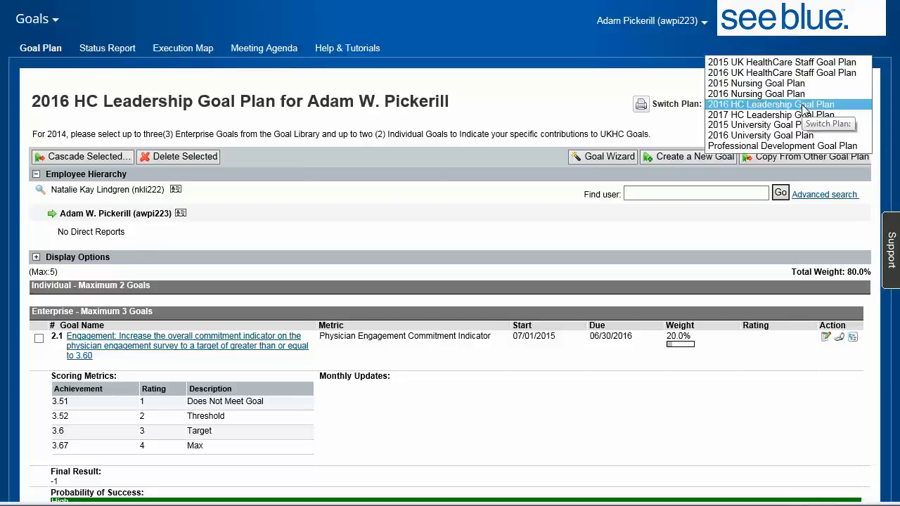
left_click(805, 106)
left_click(471, 113)
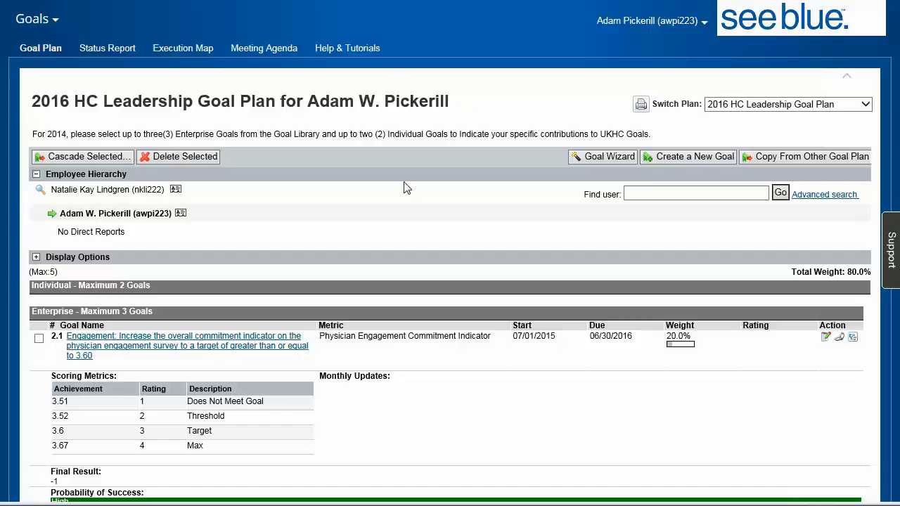
Step: Find the colleague by first name and display that person's 2016 HC Leadership Goal Plan
scroll(407, 188, "down", 2)
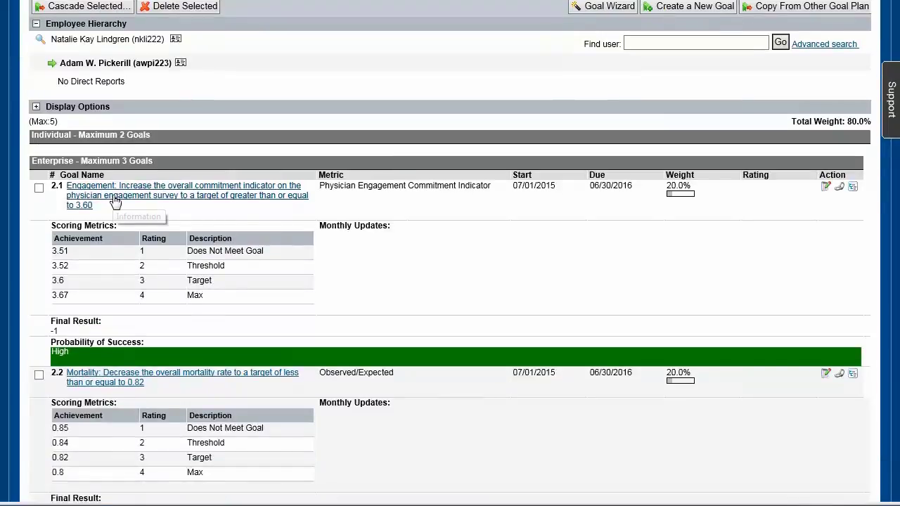
scroll(115, 202, "down", 6)
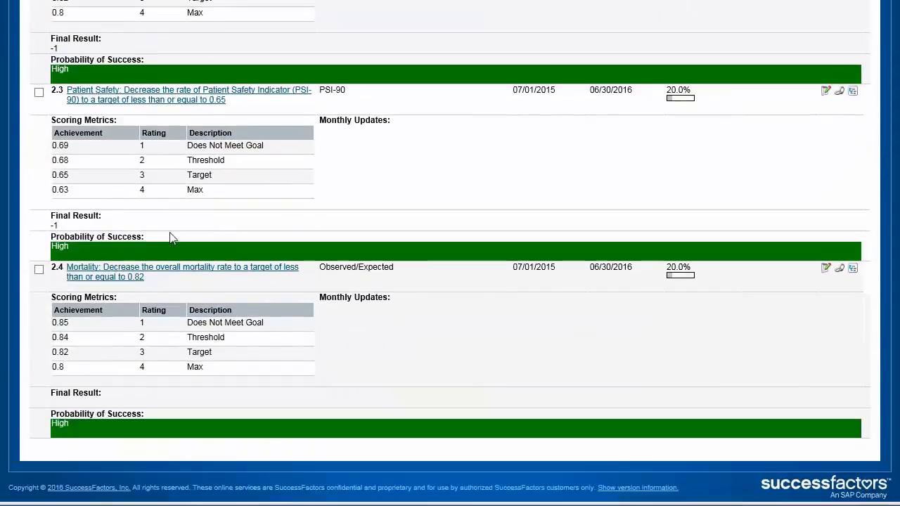
scroll(218, 266, "up", 10)
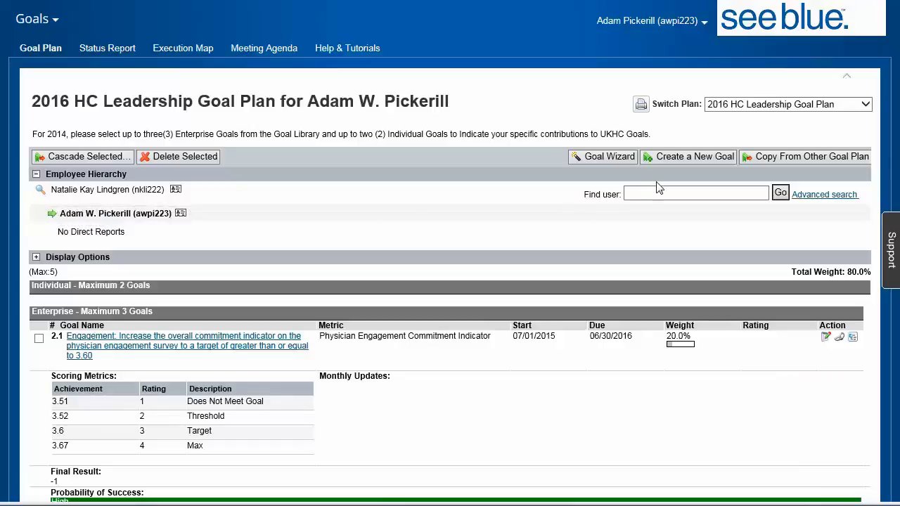
left_click(669, 194)
type("Amberle")
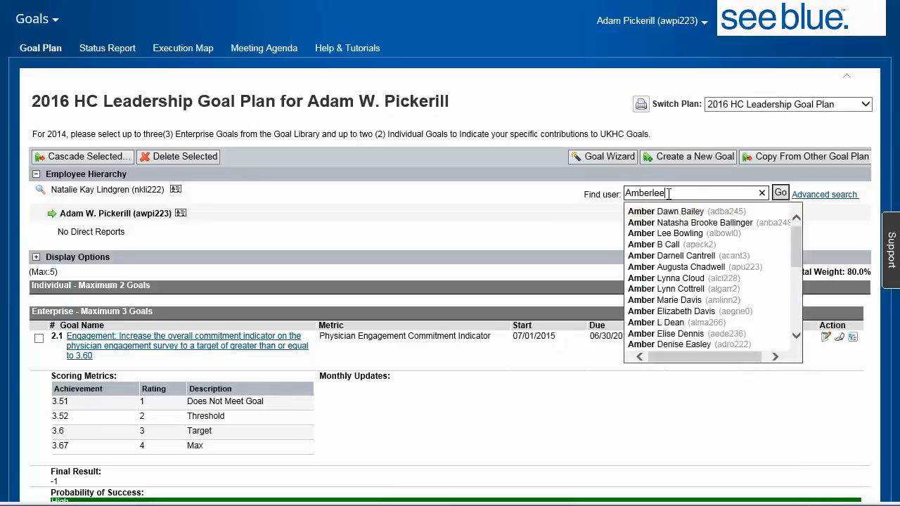
type("e")
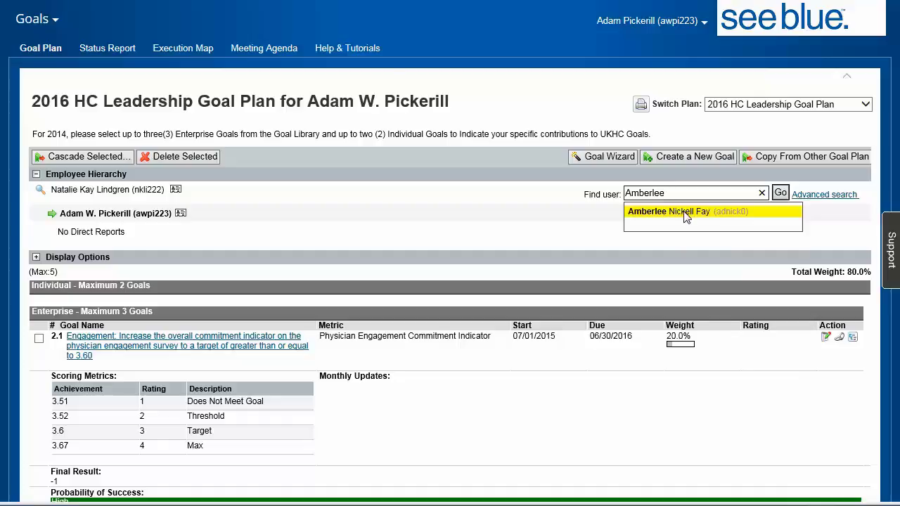
left_click(686, 212)
left_click(781, 193)
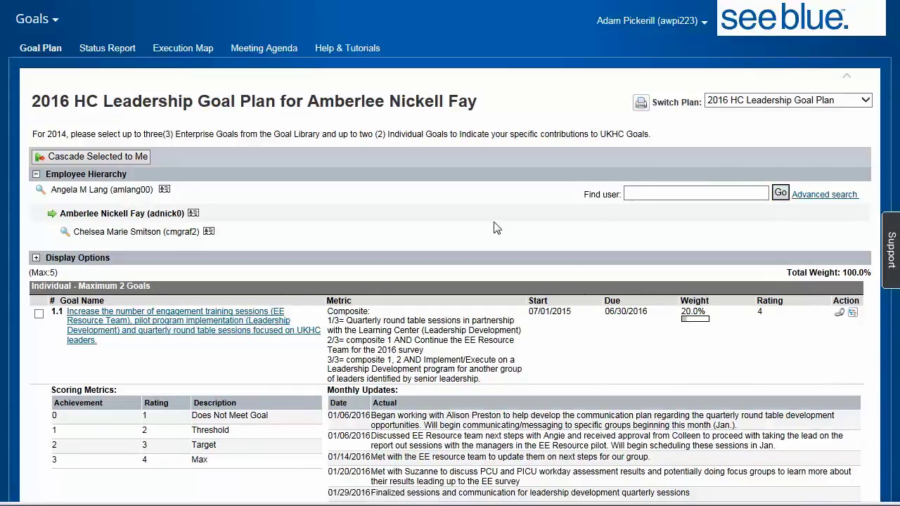
Step: Cascade the colleague's individual goal 1.1 on engagement training sessions to your own goal plan
left_click(39, 315)
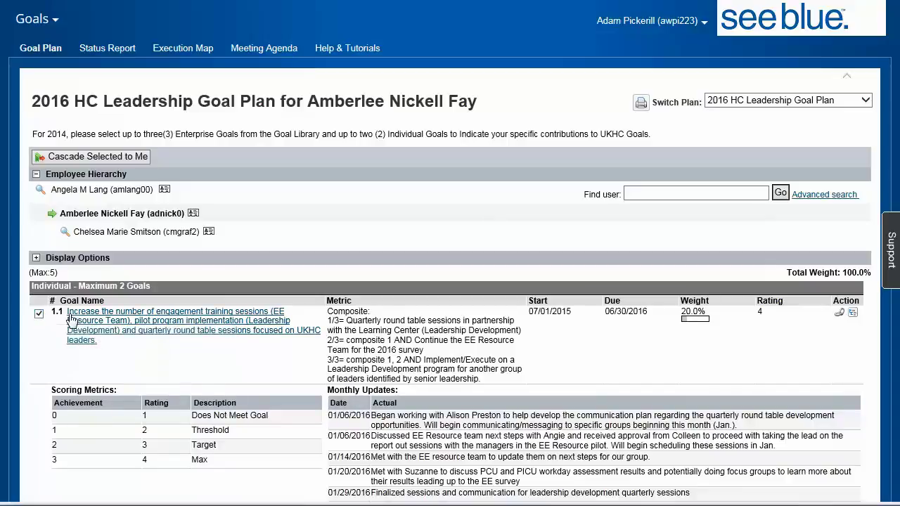
left_click(102, 161)
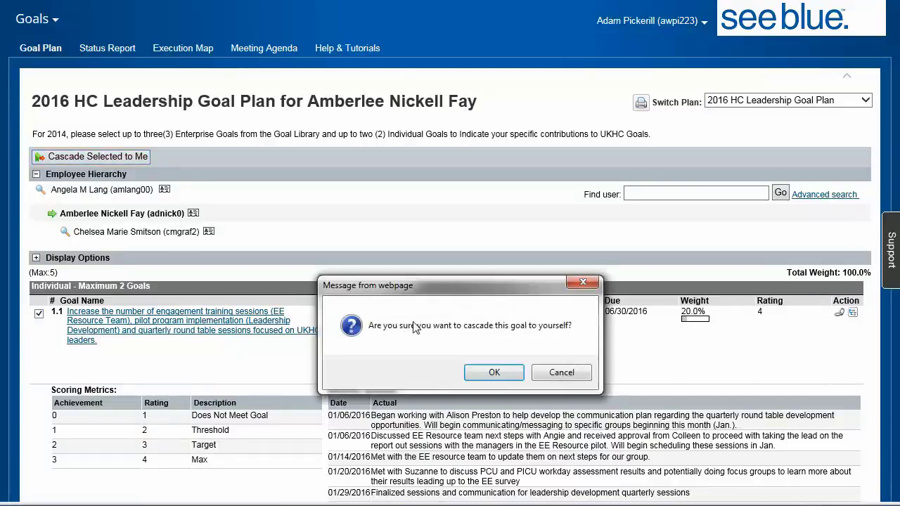
left_click(493, 372)
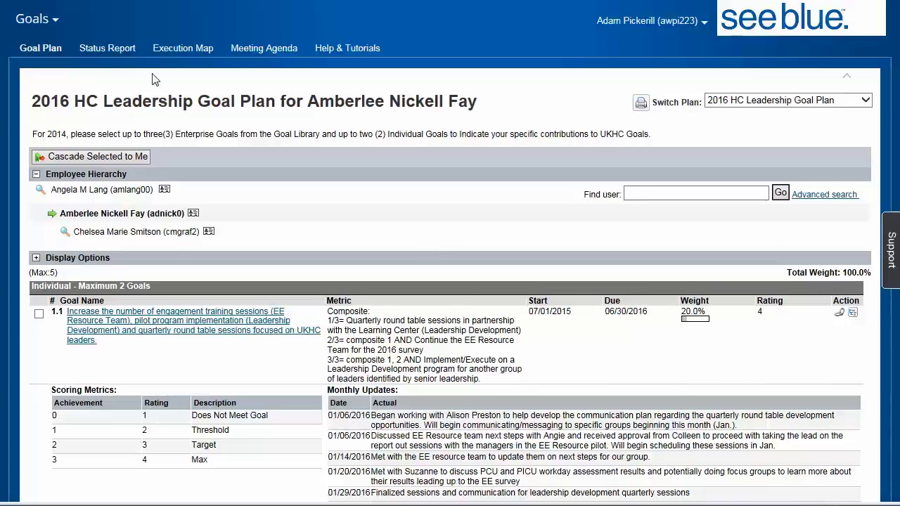
Step: Return to your own goal plan and examine the cascaded engagement training goal and its source label
left_click(33, 21)
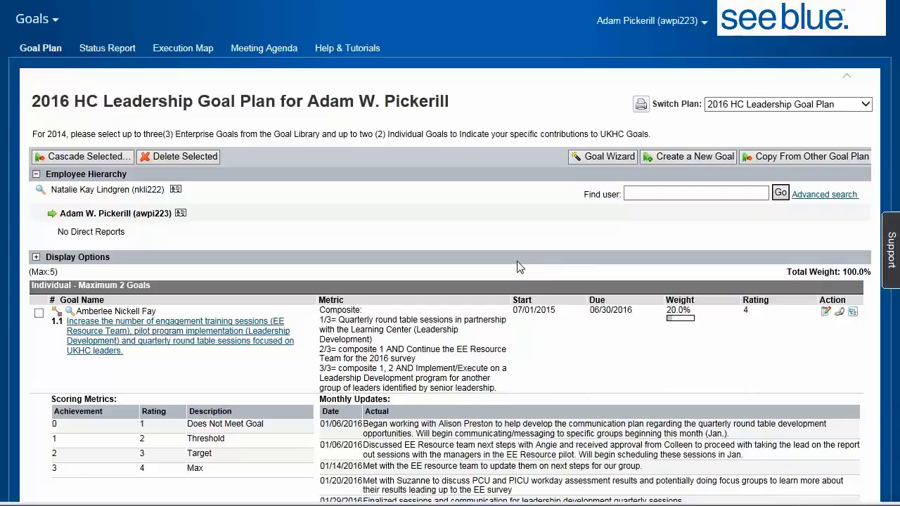
scroll(518, 263, "down", 2)
left_click_drag(163, 162, 102, 154)
left_click(459, 211)
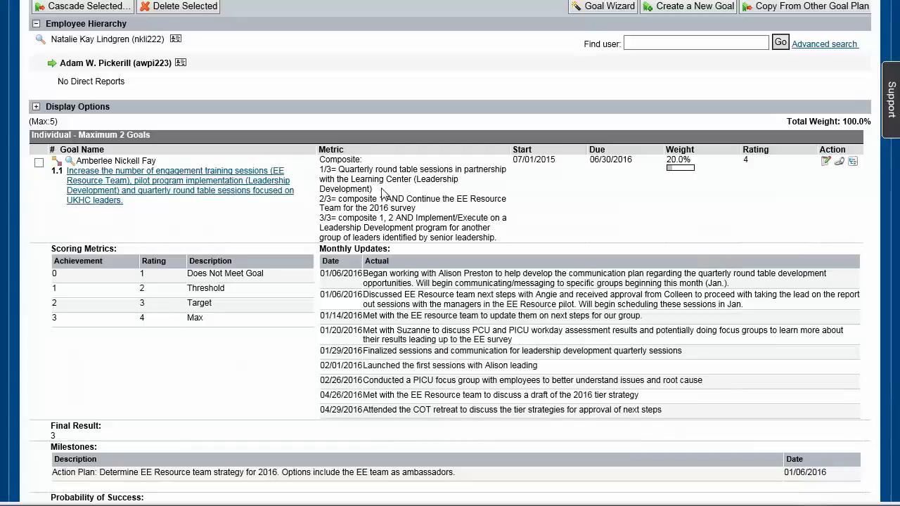
left_click_drag(78, 161, 143, 161)
left_click(163, 162)
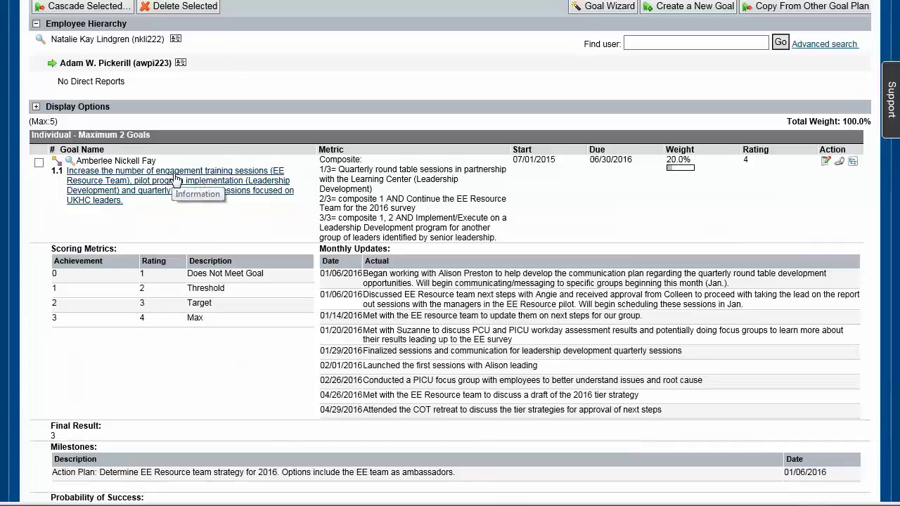
scroll(170, 219, "up", 3)
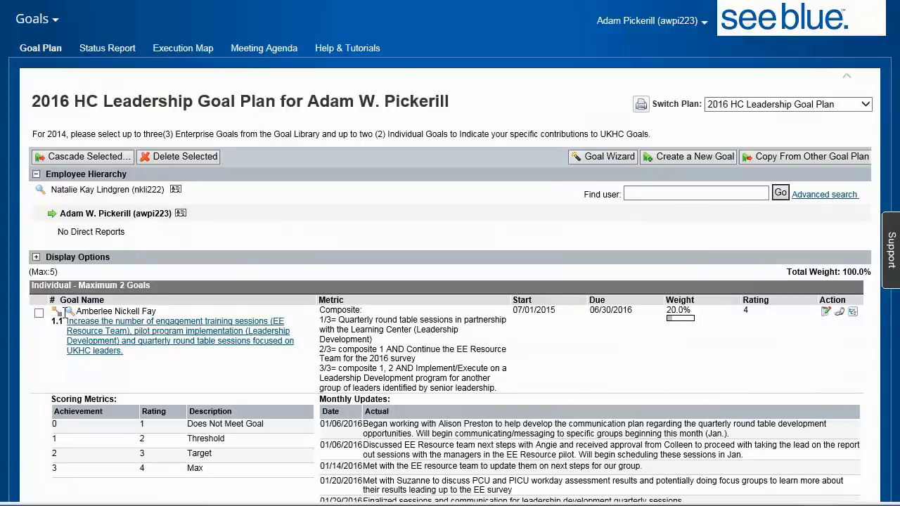
Step: Delete the cascaded engagement training goal from your own goal plan
left_click(40, 314)
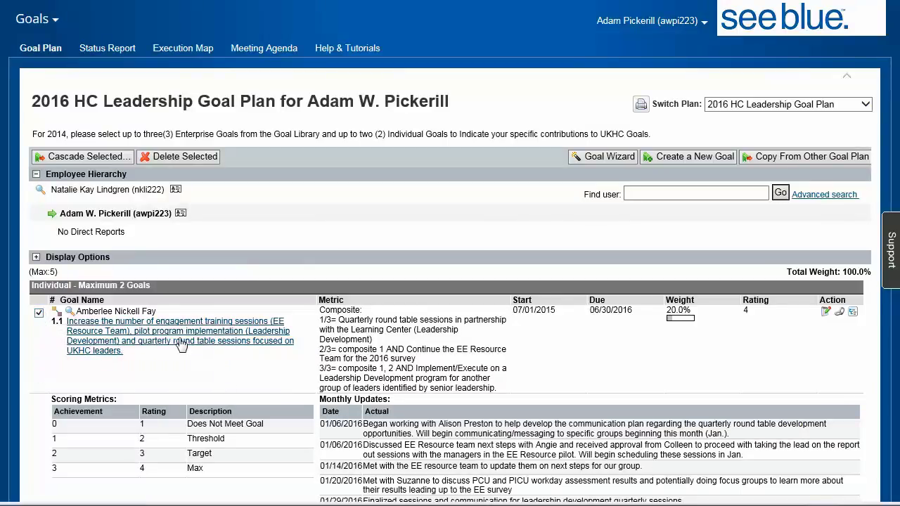
left_click(188, 161)
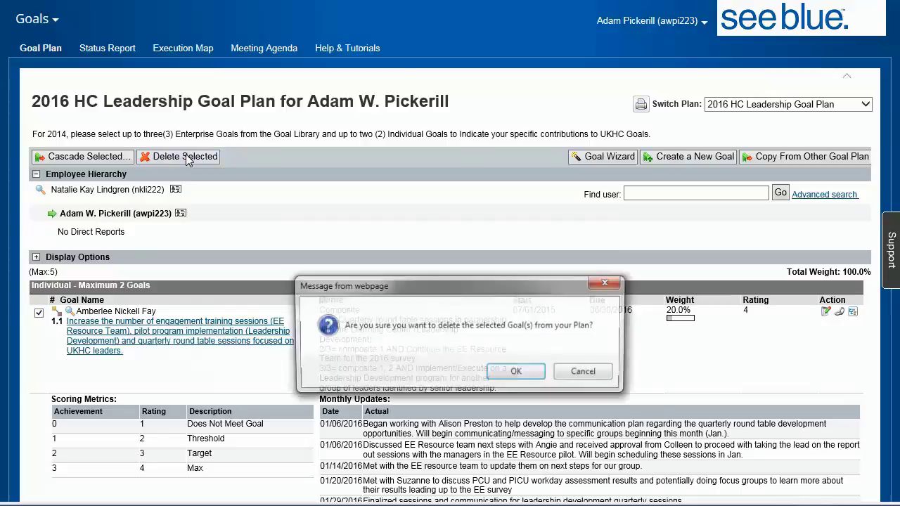
left_click(516, 372)
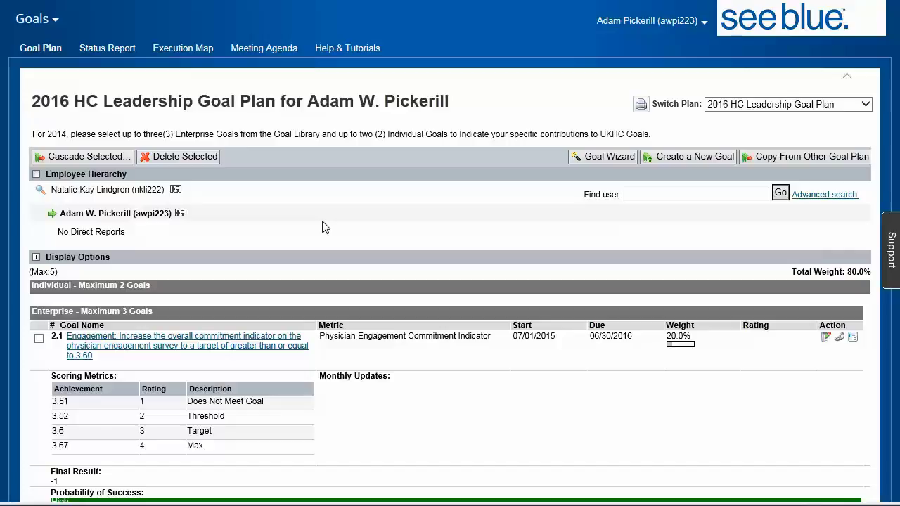
Step: Create a new personal goal of type "Individual - Maximum 2 Goals" and name it "Management books"
left_click(675, 161)
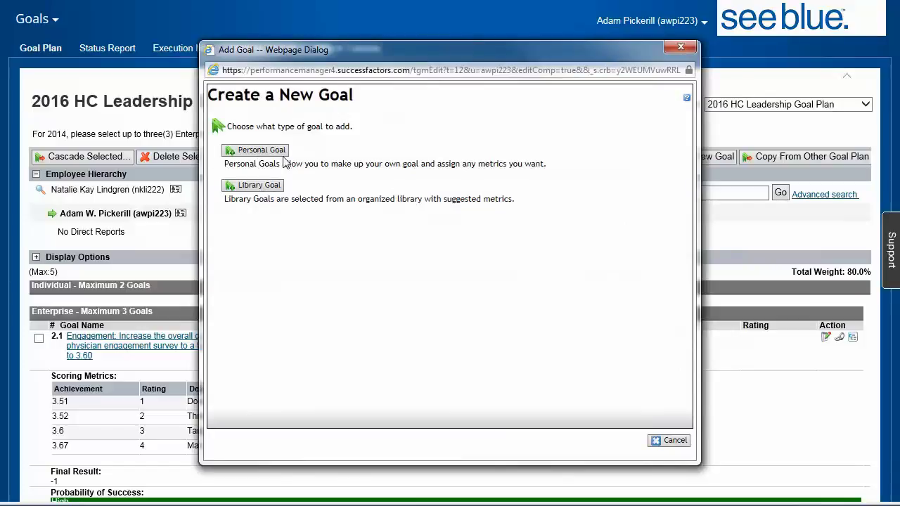
left_click(262, 150)
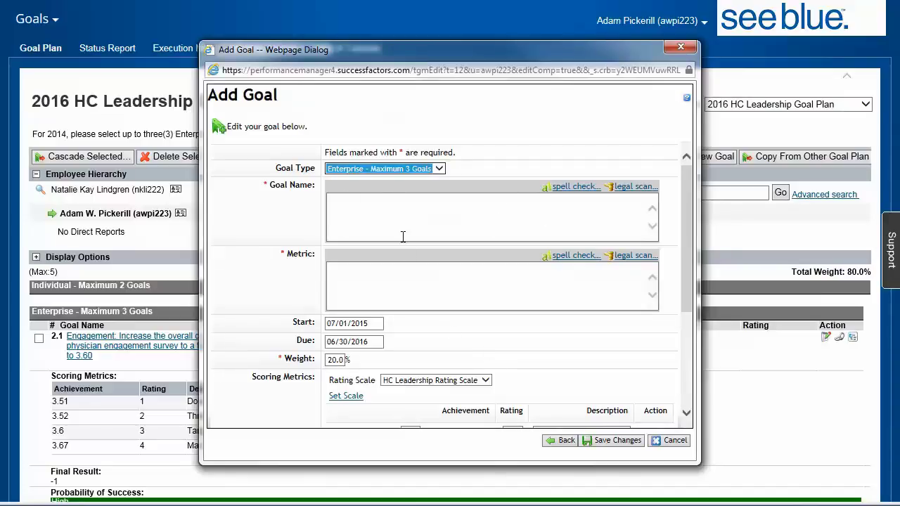
left_click(343, 168)
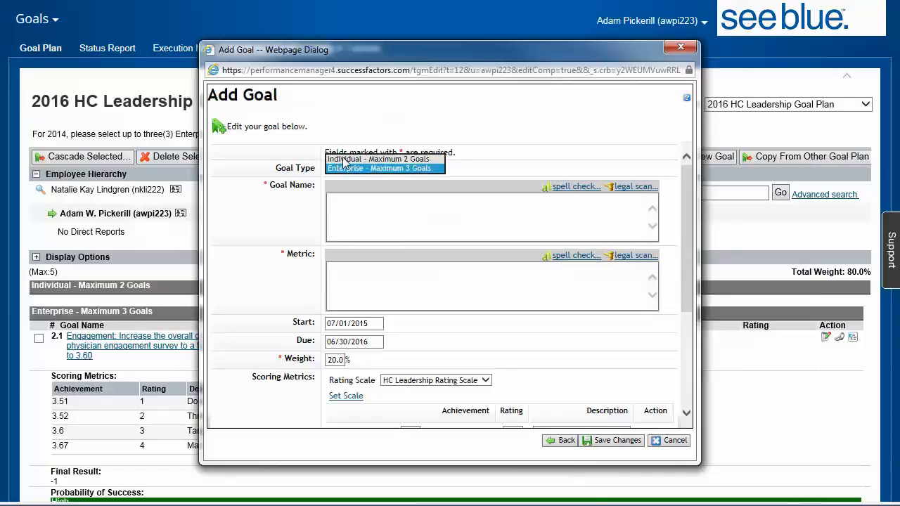
left_click(345, 159)
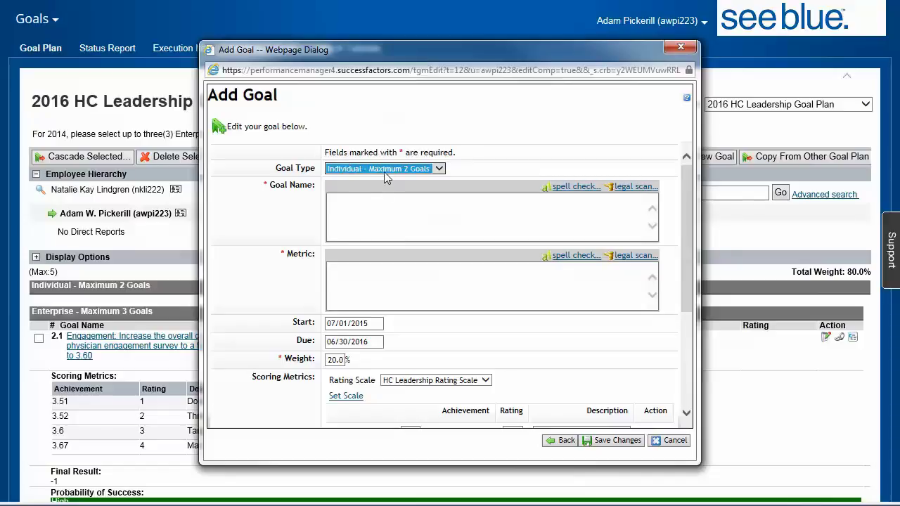
left_click(385, 171)
left_click(385, 170)
left_click(399, 209)
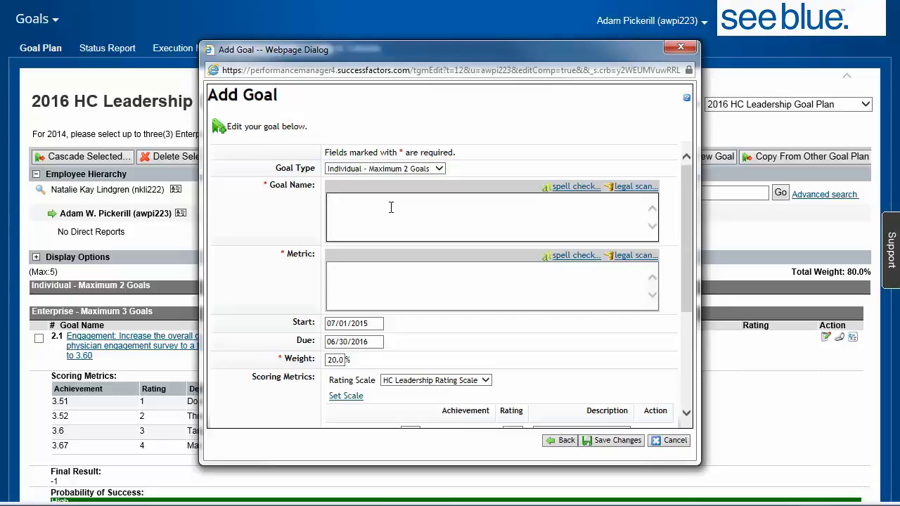
type("Management books")
Step: Enter the goal's metric as four lines: 1=5 books or less, 2=7 books, 3=10 books, 4=11 or more books
left_click(370, 287)
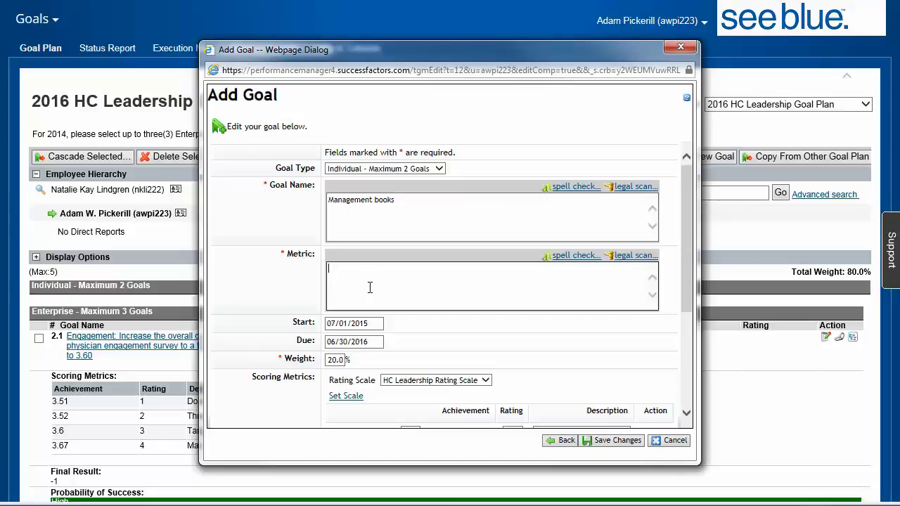
type("3=10 books")
key("Return")
type("4=11 or more books")
key("Return")
key("Return")
key("Up")
key("Up")
key("Down")
type("2=7 books1=5 books")
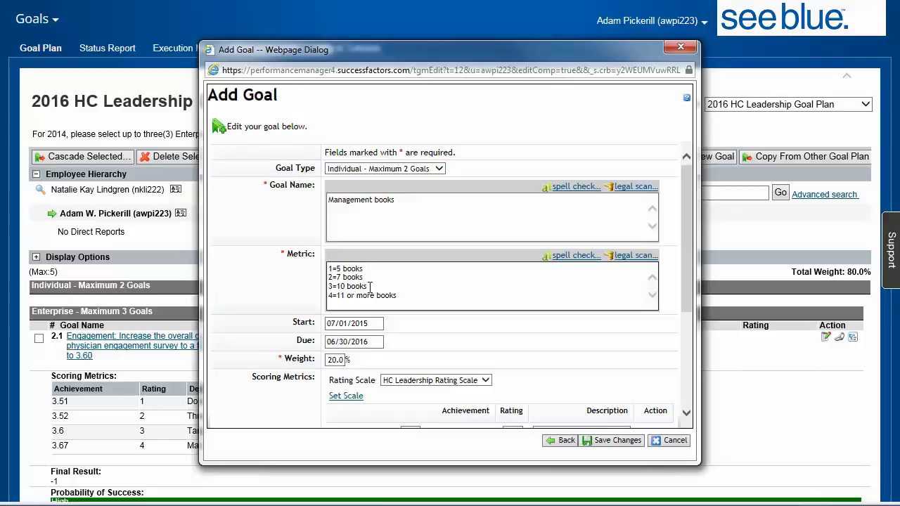
type(" or less")
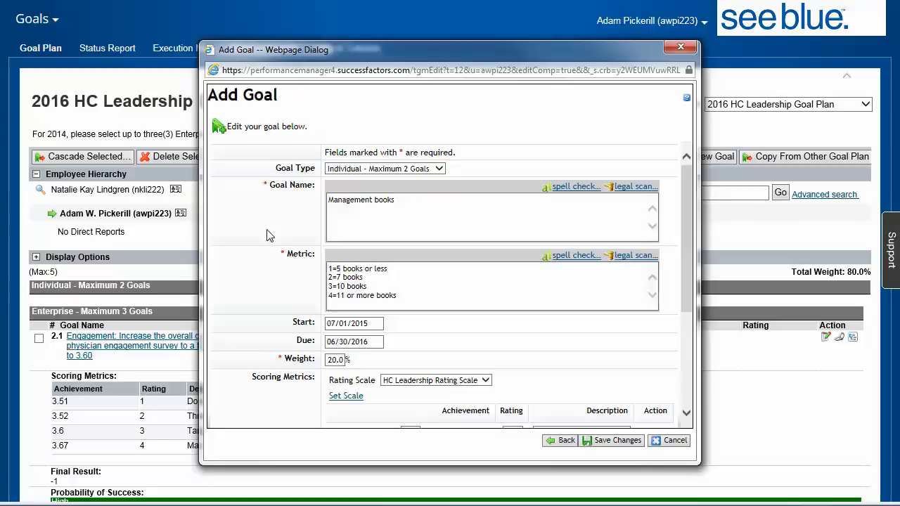
Step: Set the scoring achievements to 5, 7, 10 and 11 for ratings 1 to 4, and save the goal
scroll(271, 237, "down", 3)
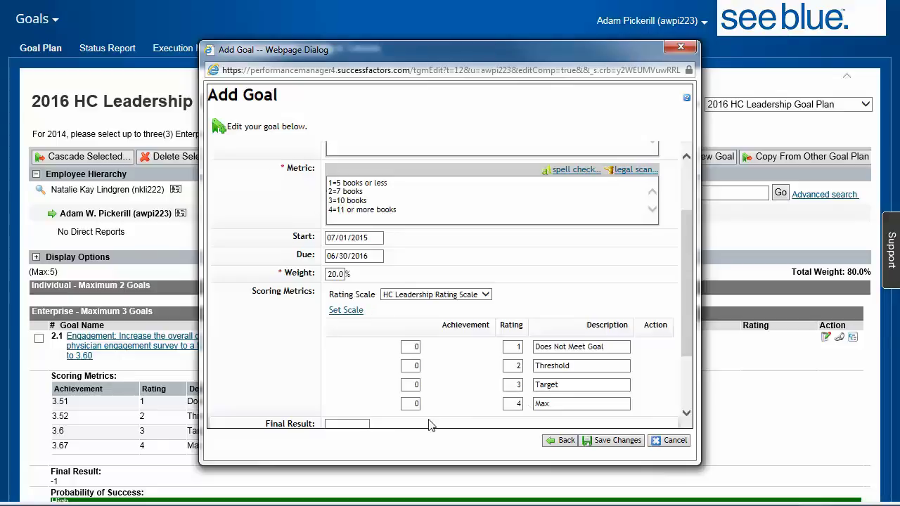
double_click(412, 404)
type("11")
double_click(410, 386)
type("10")
double_click(408, 365)
type("7")
double_click(411, 347)
type("5")
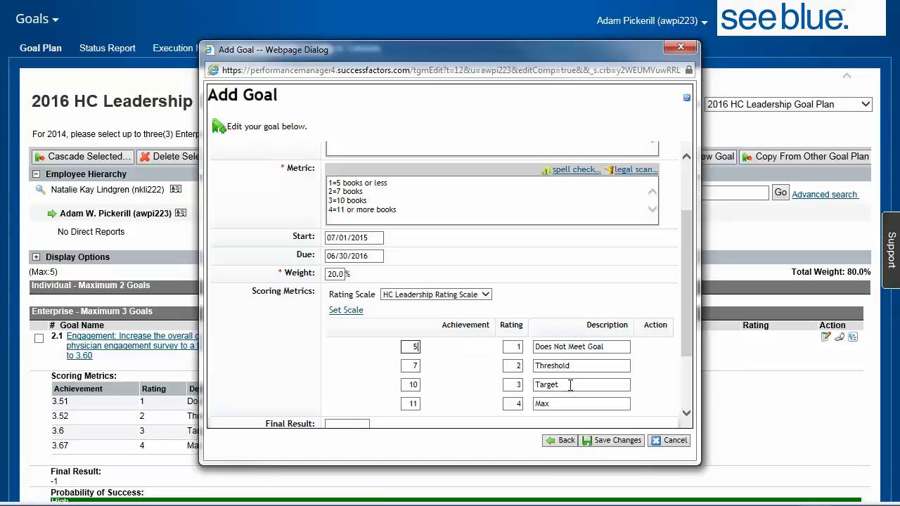
left_click(614, 445)
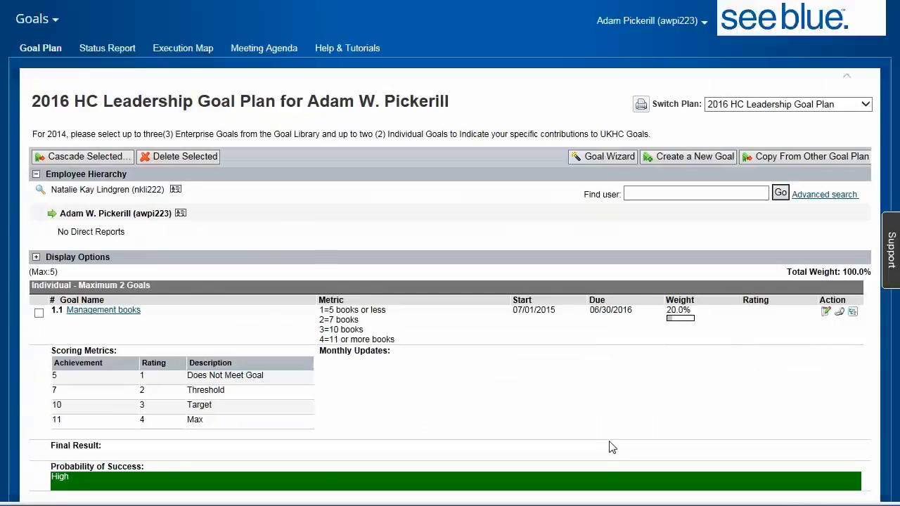
Step: Edit the "Management books" goal to enter a final result of 8, and save the changes
scroll(373, 232, "down", 3)
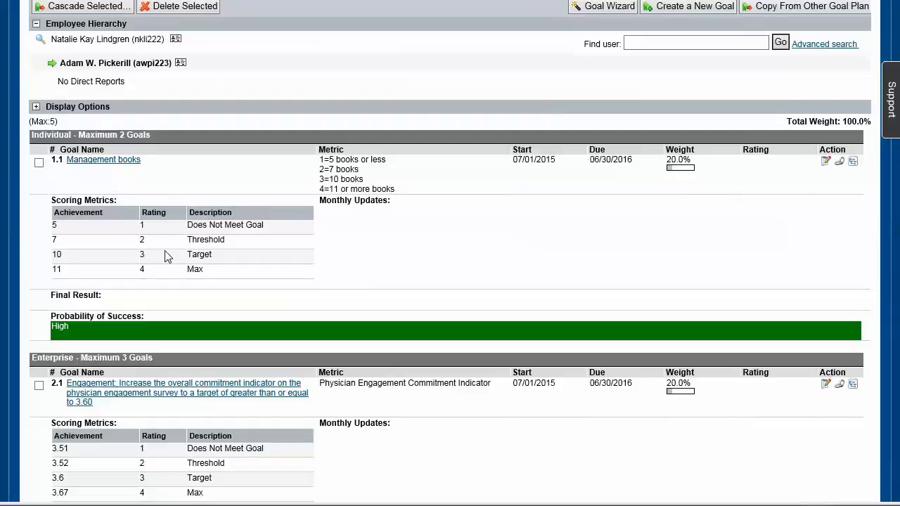
left_click(827, 162)
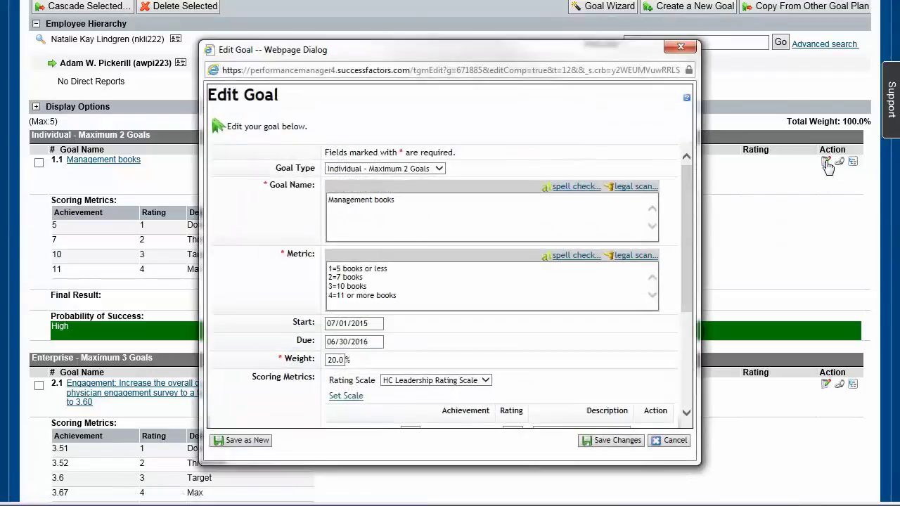
scroll(478, 277, "down", 5)
left_click(352, 333)
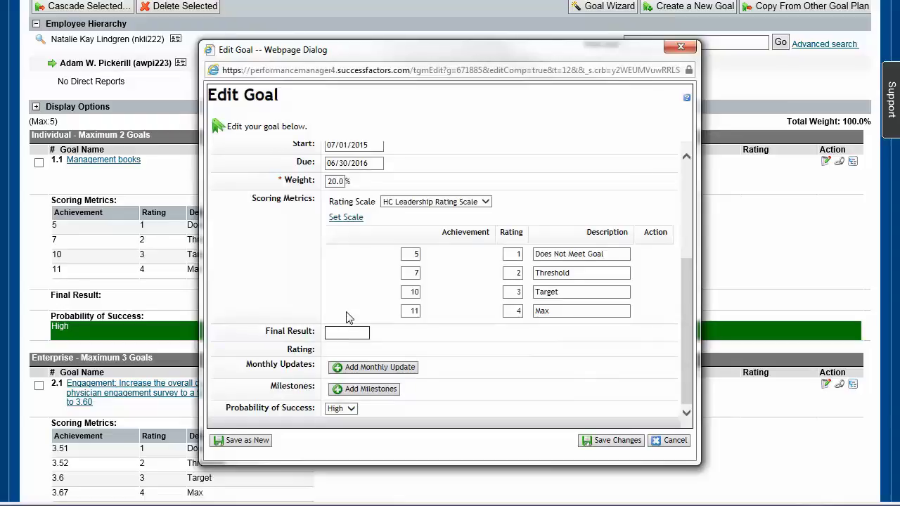
type("8")
left_click(614, 441)
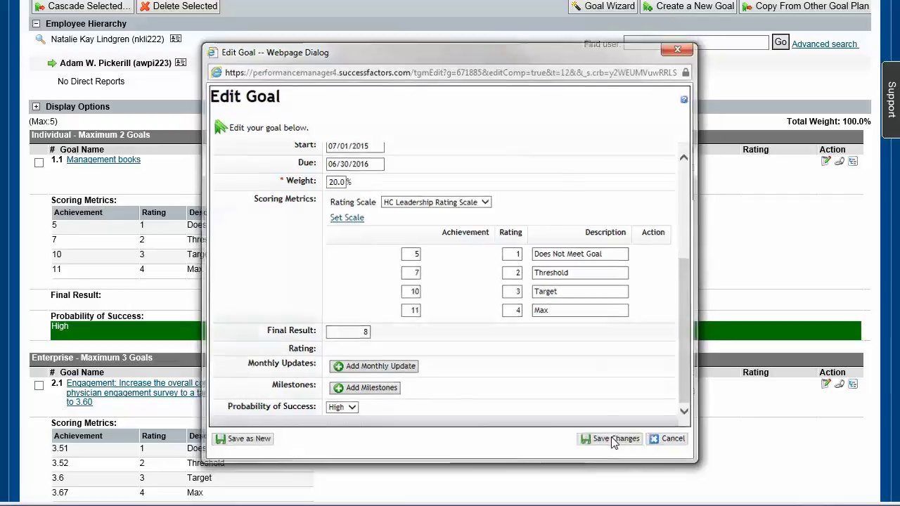
Step: Delete the "Management books" goal from the goal plan
scroll(606, 441, "down", 4)
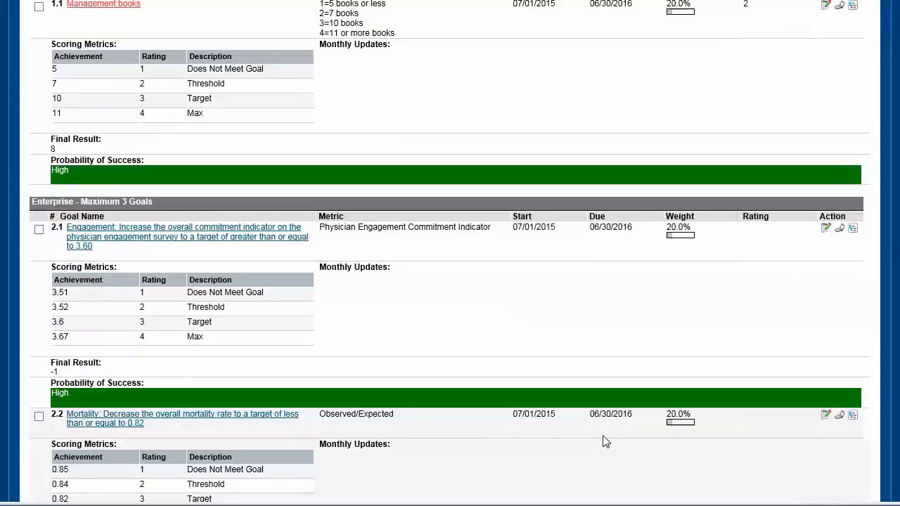
scroll(606, 441, "up", 3)
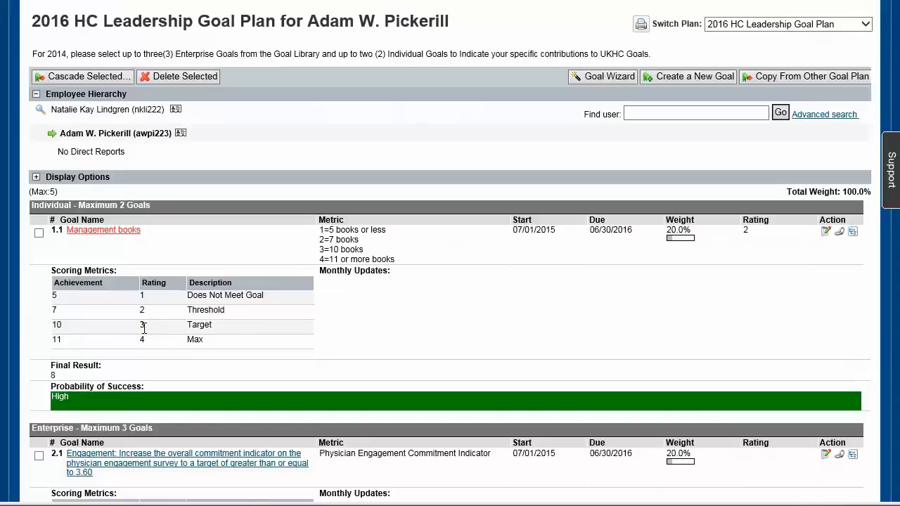
left_click(39, 235)
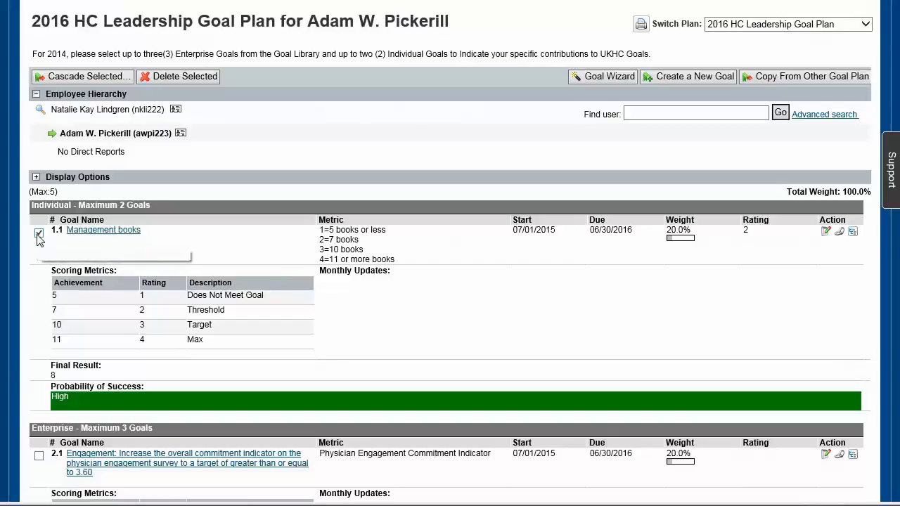
left_click(167, 82)
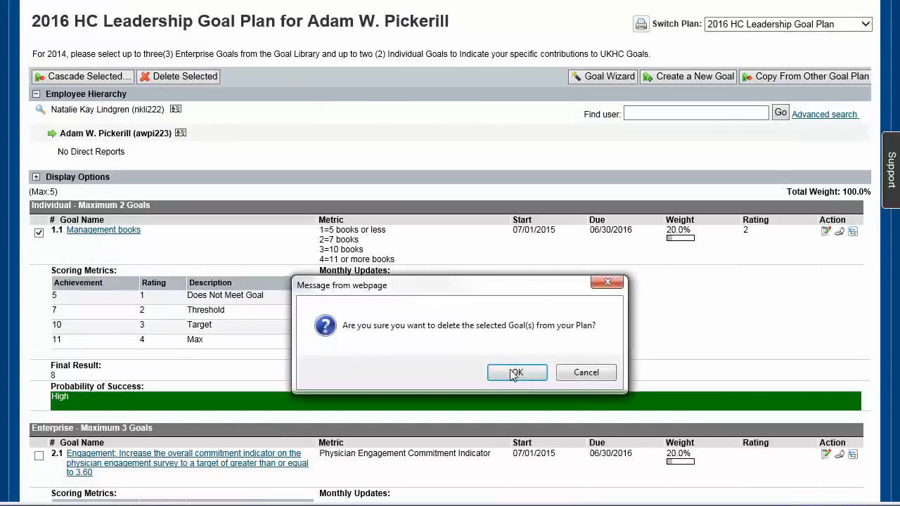
left_click(514, 371)
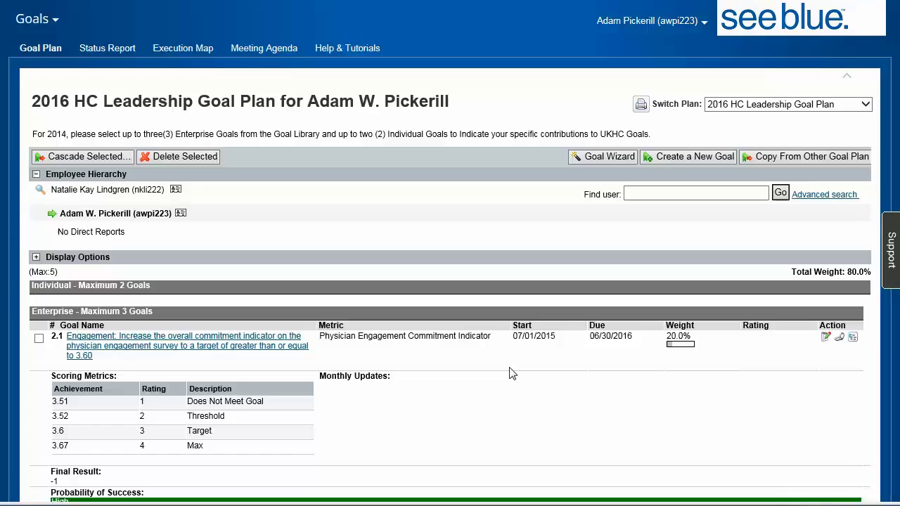
Step: Start a new library goal and expand the FY2016 category of the UKHC Leadership Goals
left_click(689, 161)
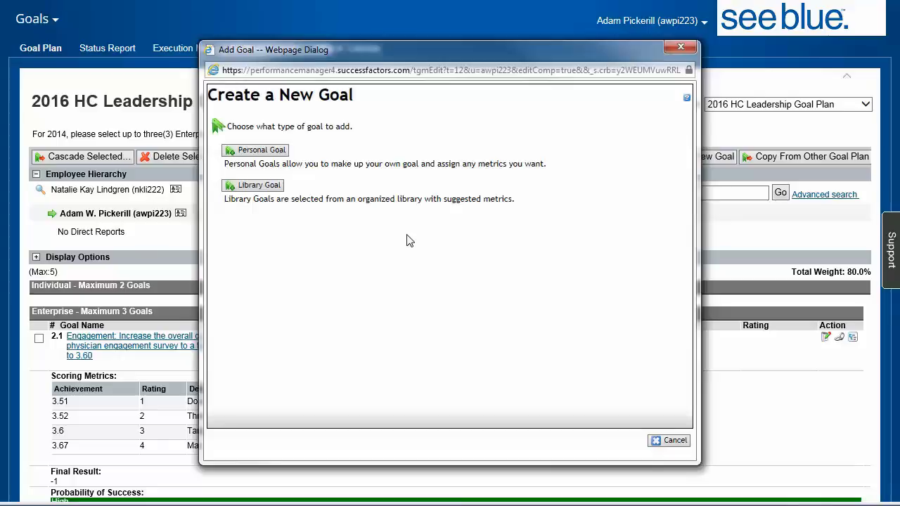
left_click(260, 187)
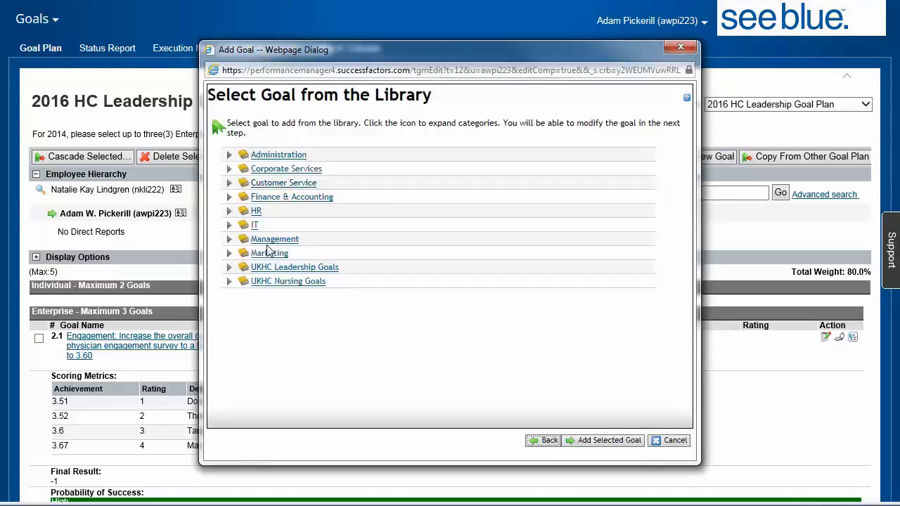
left_click(227, 267)
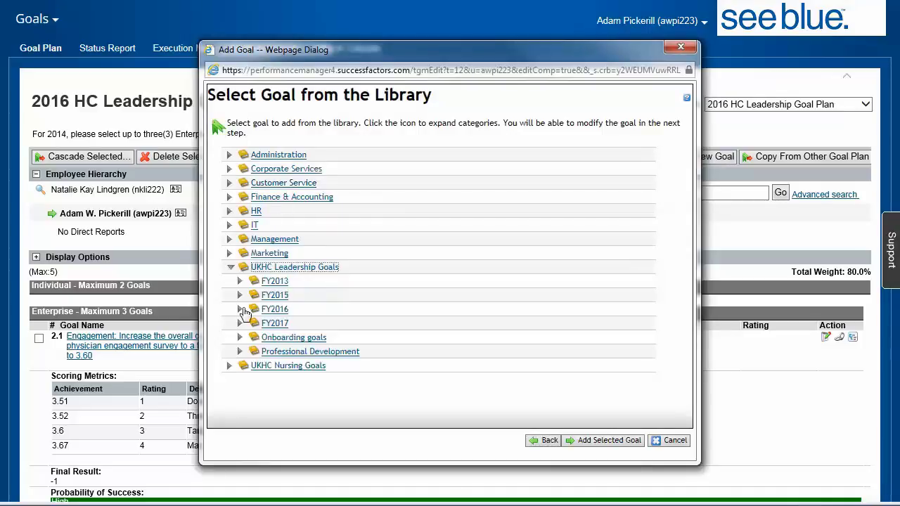
left_click(240, 310)
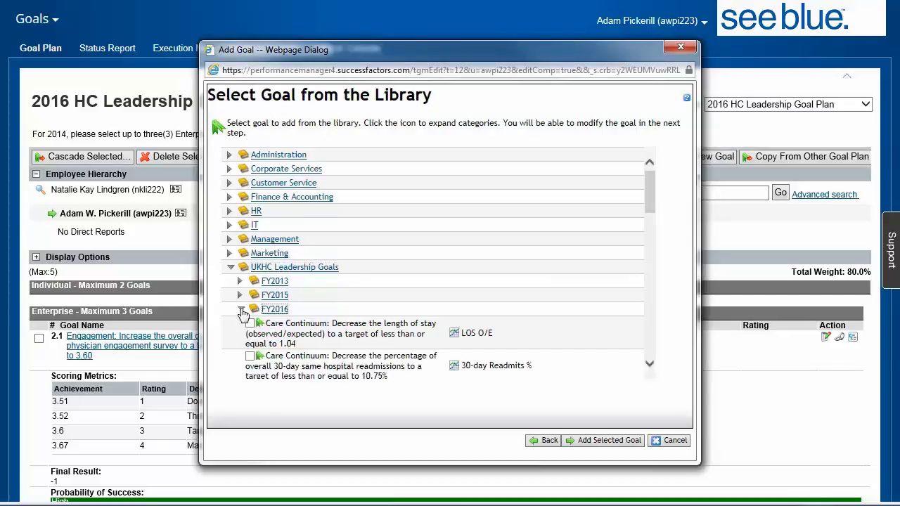
Step: Add the FY2016 library goal "Mortality: Decrease the overall mortality rate to a target of less than or equal to 0.82"
scroll(335, 202, "down", 5)
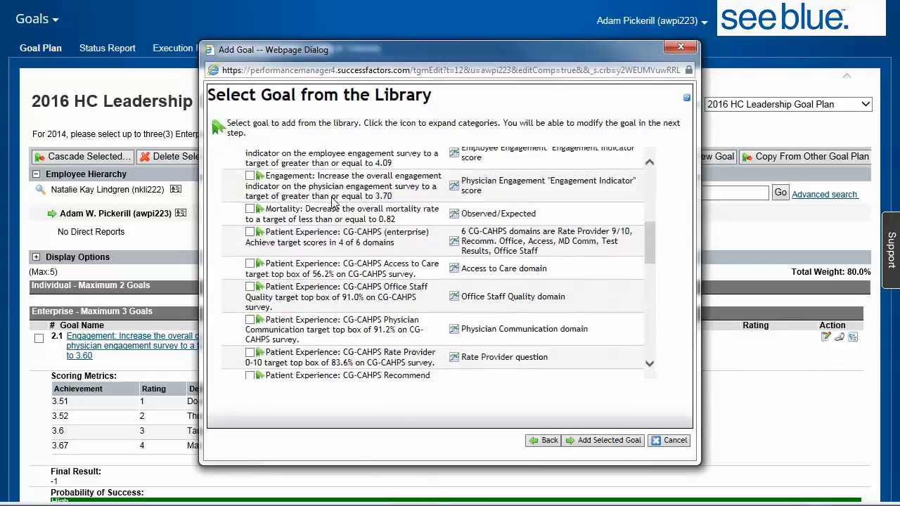
scroll(335, 202, "down", 10)
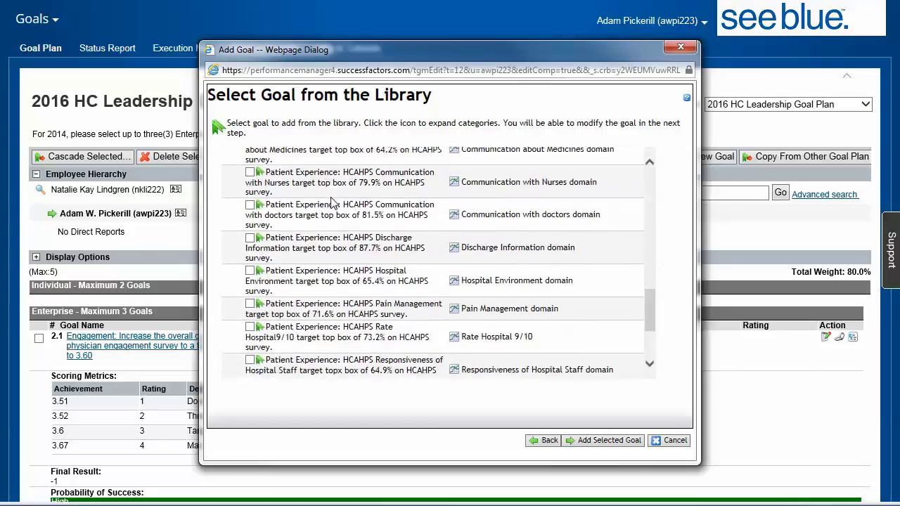
scroll(332, 255, "up", 6)
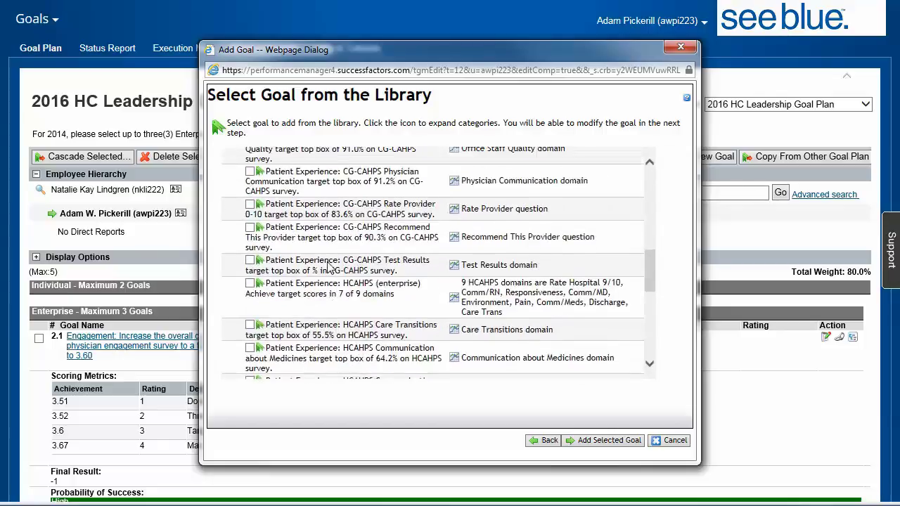
scroll(335, 273, "up", 5)
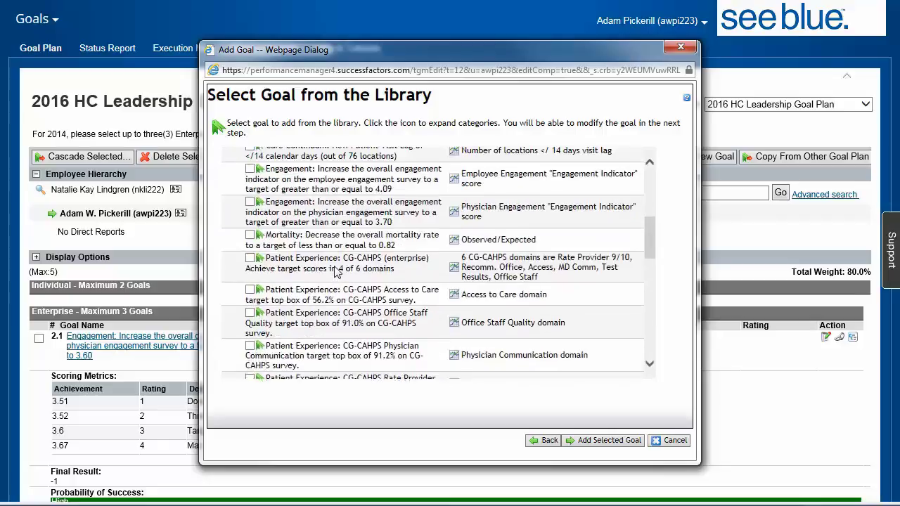
scroll(335, 273, "up", 2)
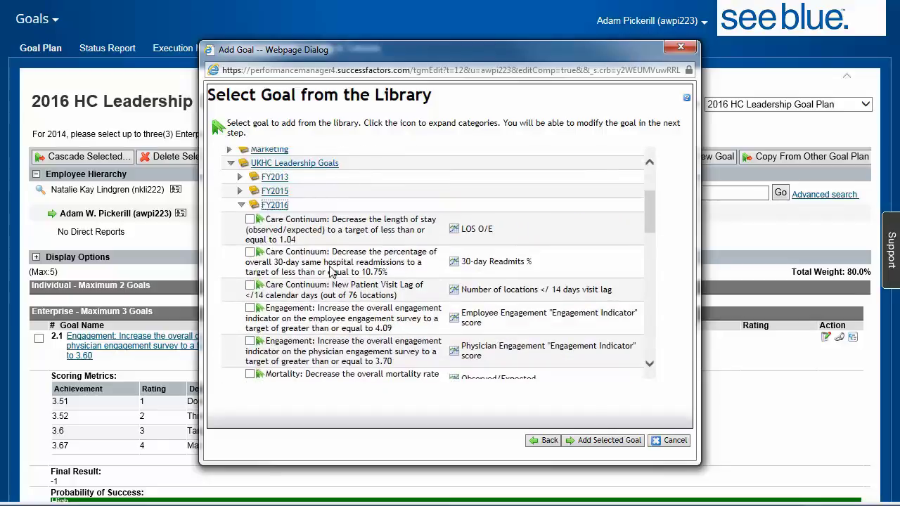
scroll(310, 274, "down", 4)
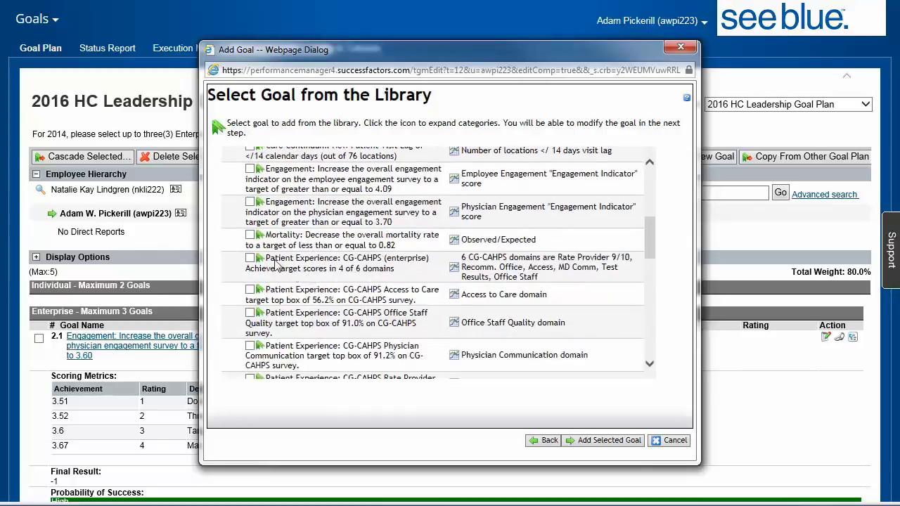
left_click(249, 235)
left_click(602, 441)
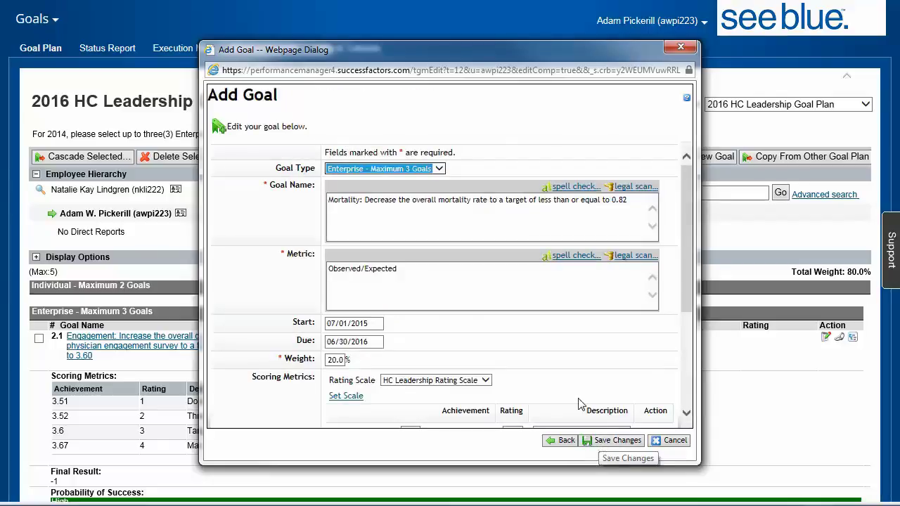
Step: Review the mortality goal's prefilled name, metric and scoring, save it unchanged, and check the plan's enterprise goals
left_click(453, 201)
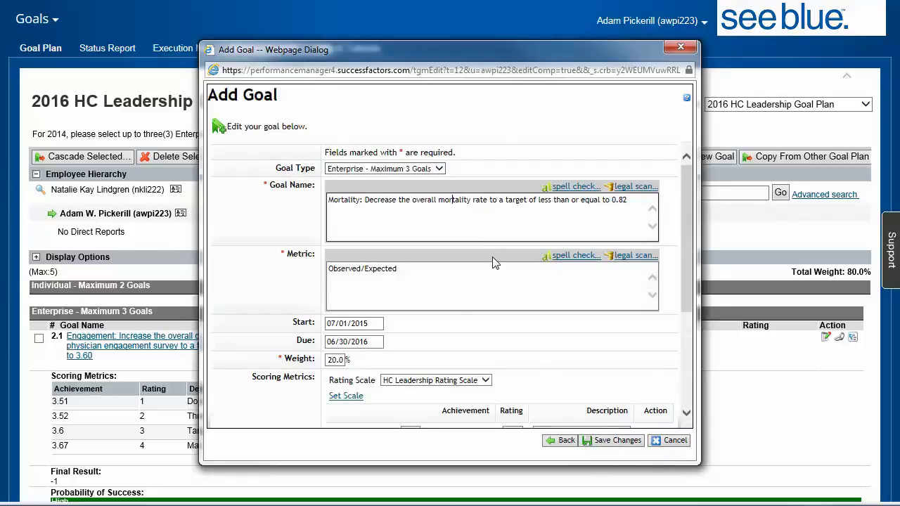
left_click(595, 296)
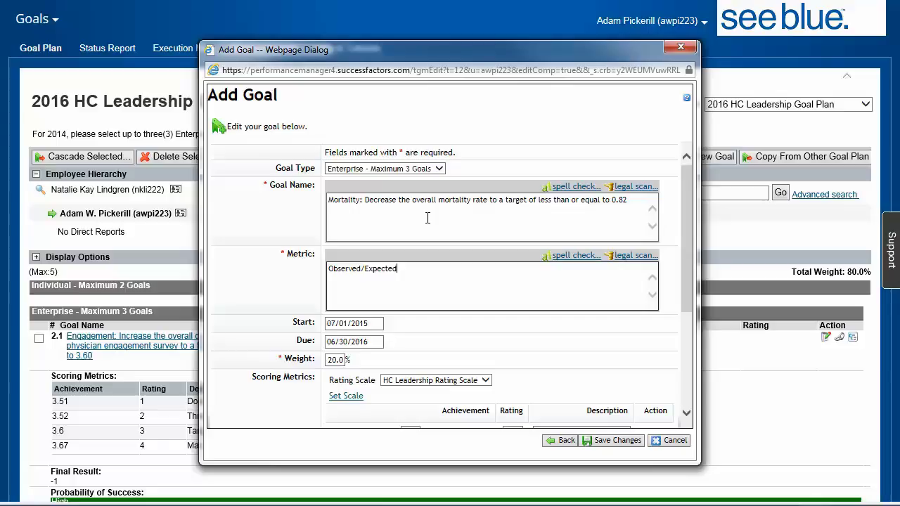
scroll(426, 225, "down", 3)
scroll(464, 359, "down", 1)
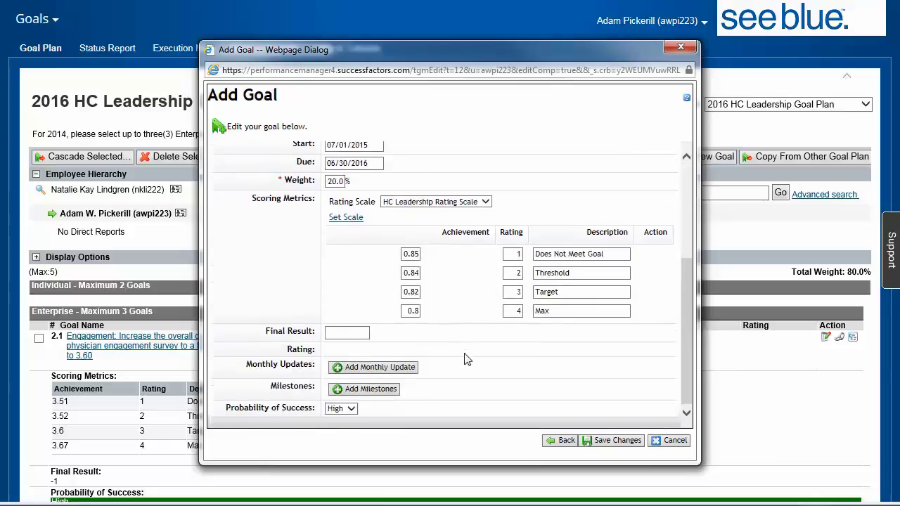
left_click(621, 443)
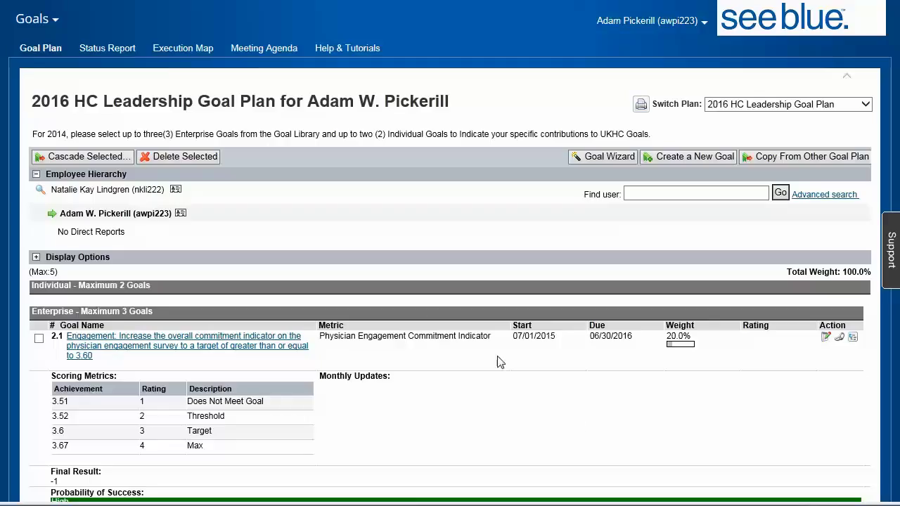
scroll(424, 311, "down", 3)
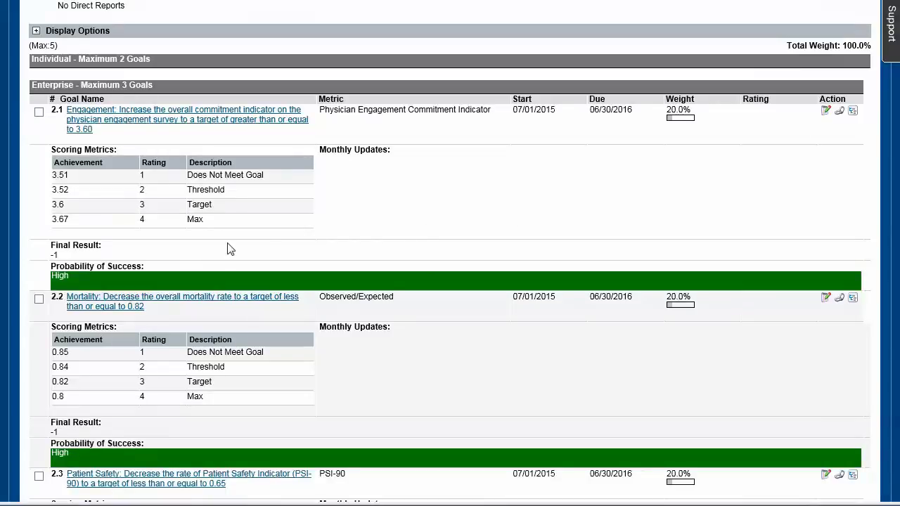
scroll(228, 246, "up", 4)
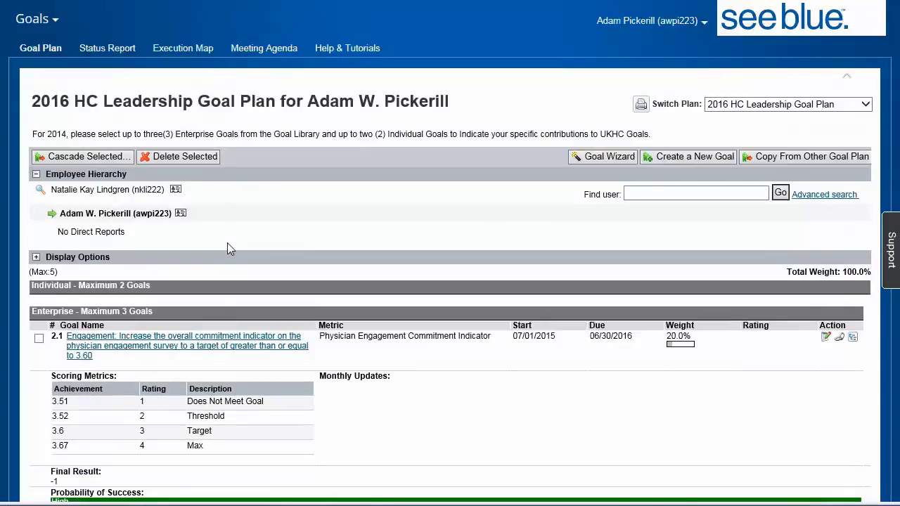